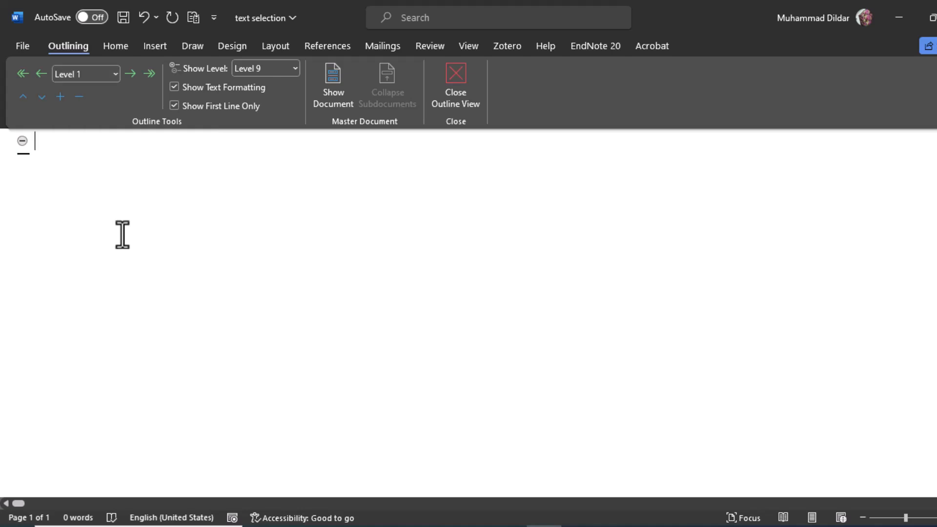
- Enter the Level 1 headings INTRODUCTION, METHODLOGY, RESULTS AND DISCUSSION, CONCLUSION and FUTURE PROSPECTS on separate lines
type("INTRODUCTION")
key("Return")
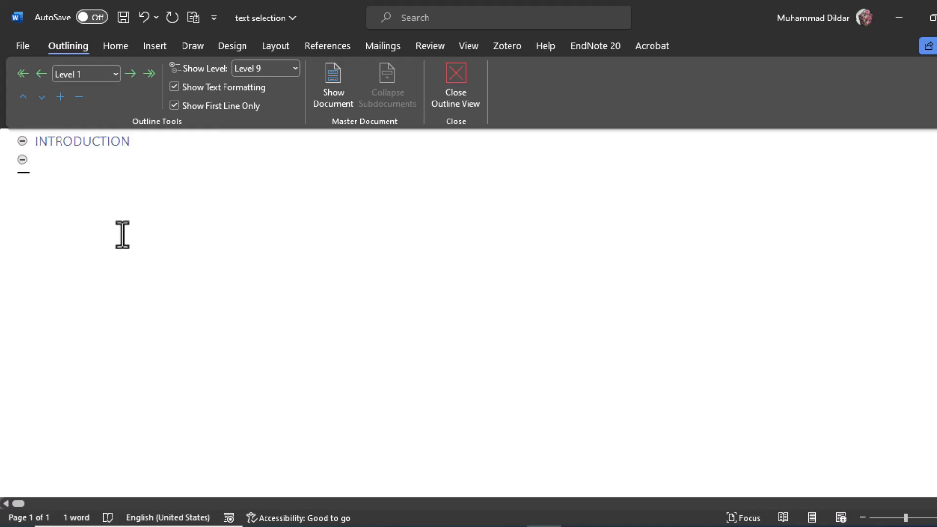
type("METHODLOGY")
key("Return")
type("RE")
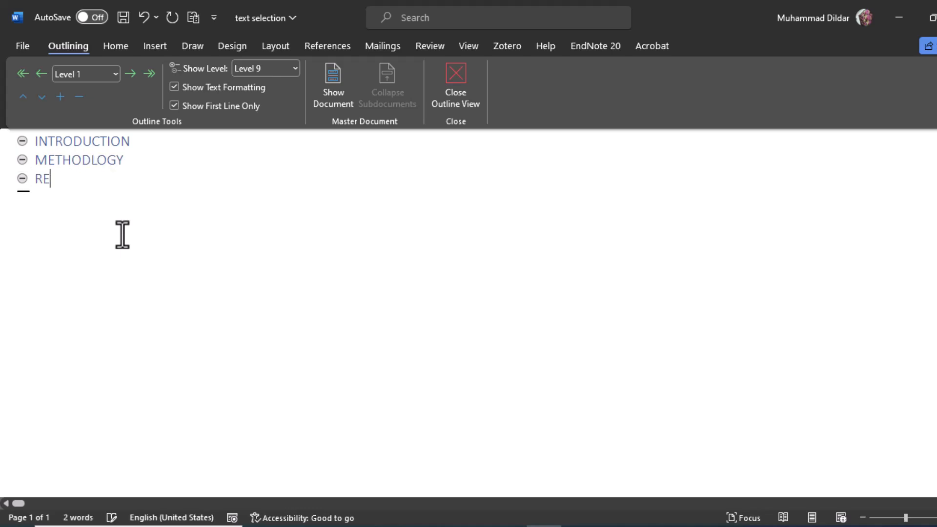
type("SULTS AND DISCUSSION")
key("Return")
type("CONCLUSION")
key("Return")
type("FUTURE PROSPECTS")
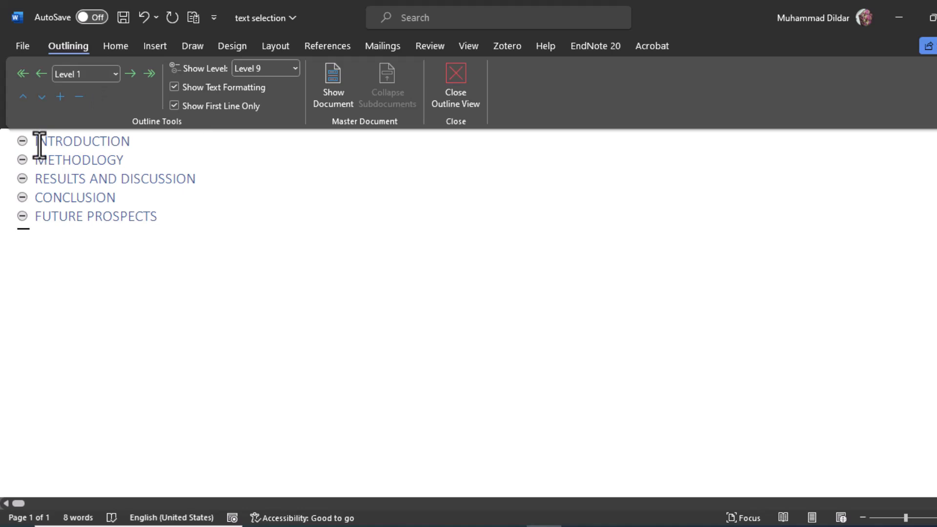
- Leave Outline view to check which built-in style the five headings use, and return to Outline view
left_click(23, 141)
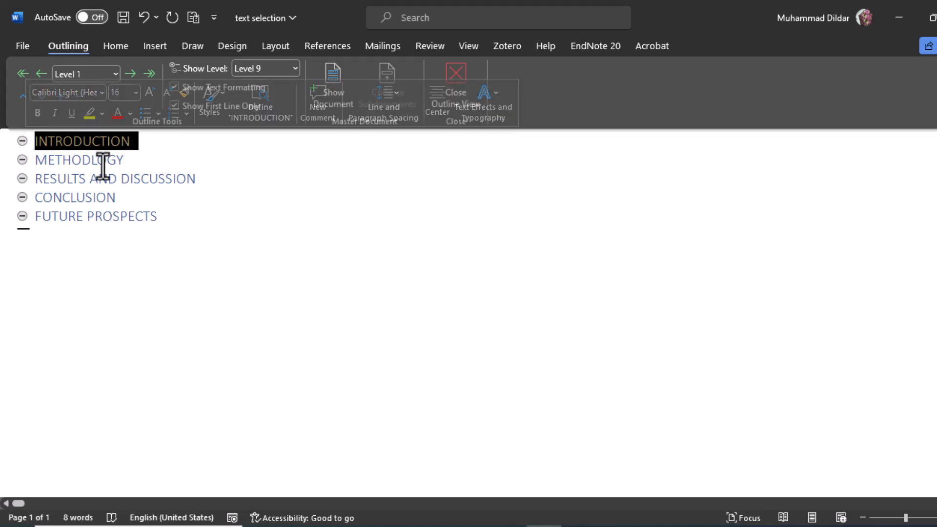
left_click(22, 159)
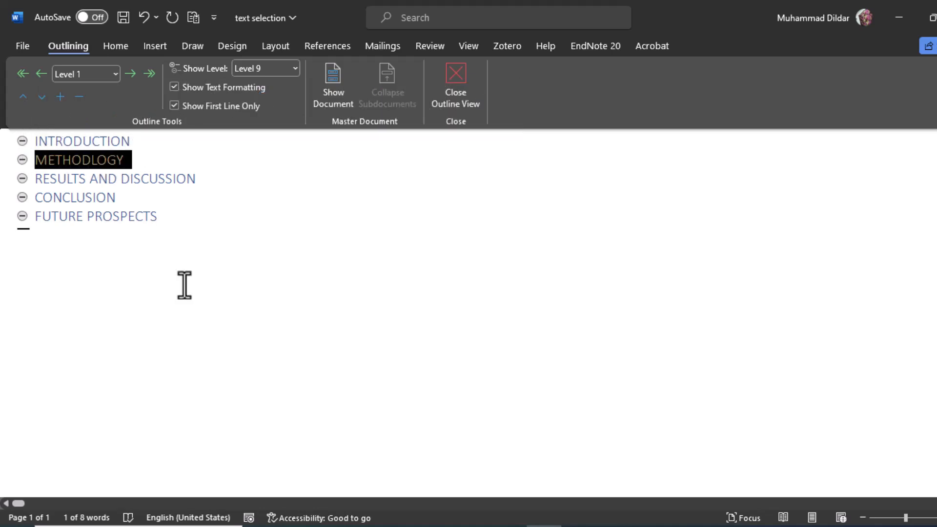
left_click(453, 76)
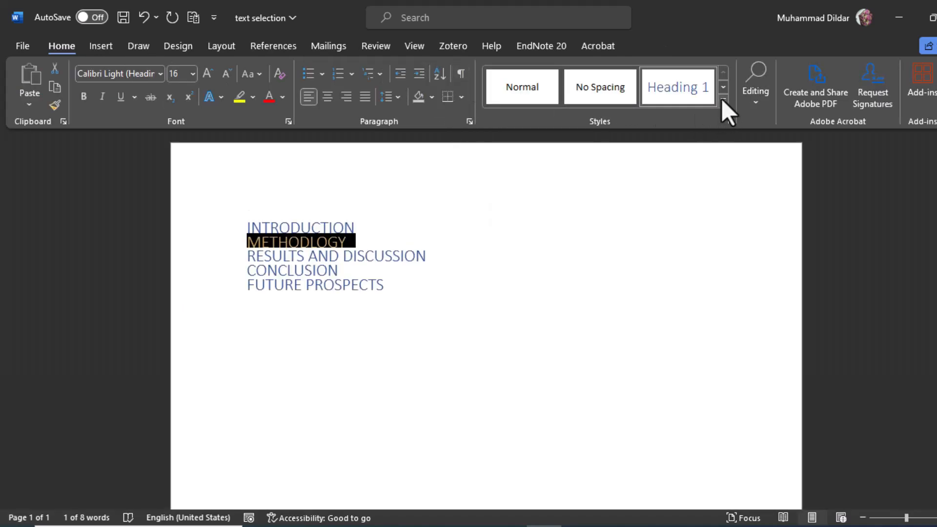
left_click(722, 99)
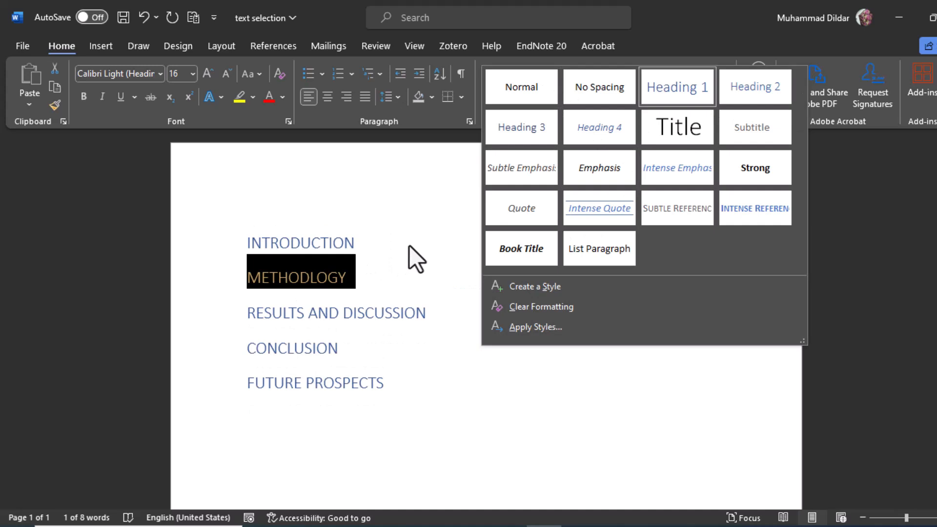
left_click(409, 245)
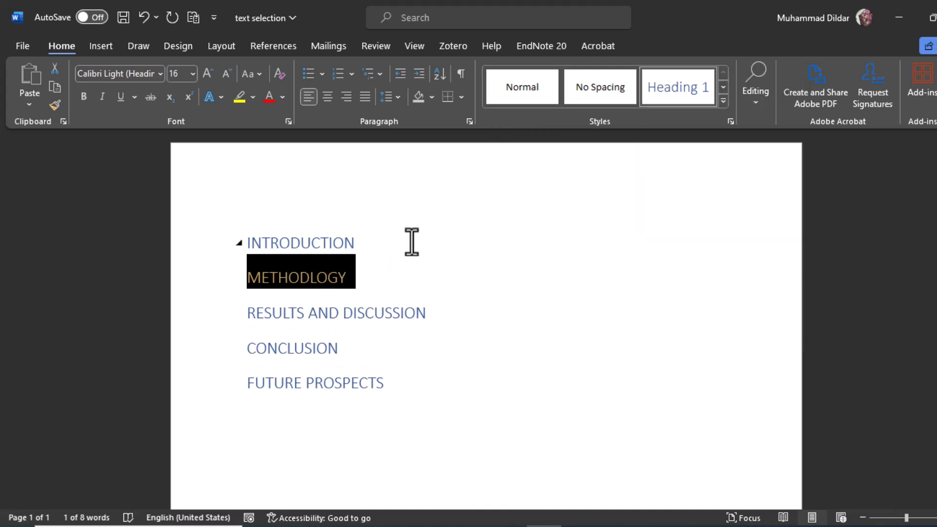
left_click(391, 388)
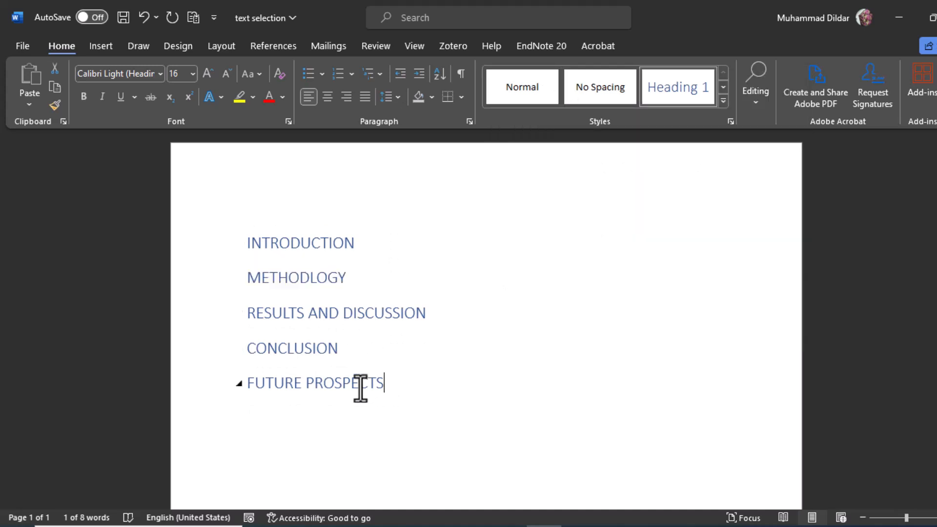
left_click_drag(360, 387, 253, 250)
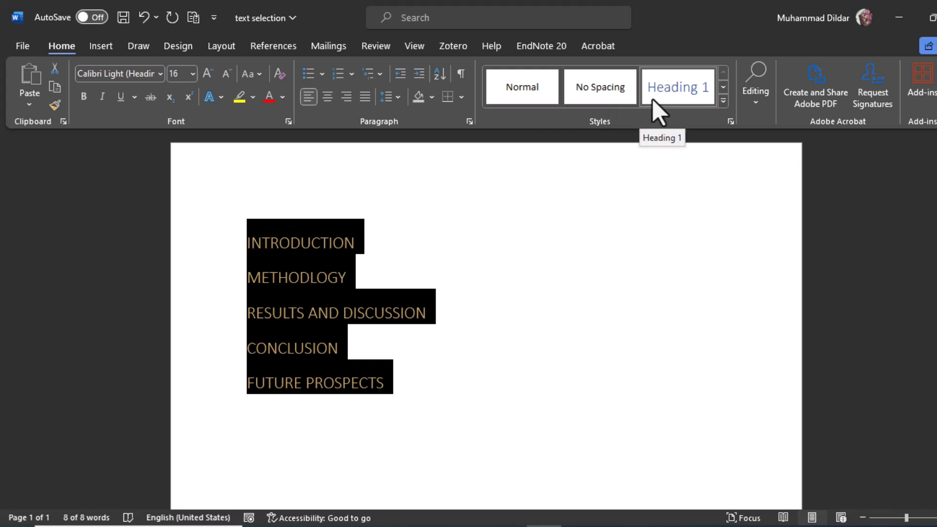
left_click(413, 46)
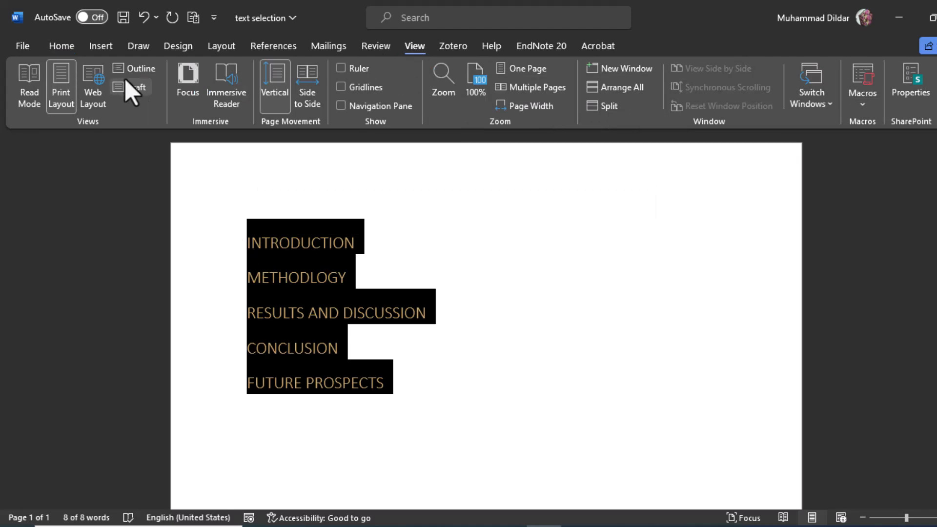
left_click(141, 67)
- Add a RESEARCH GAP heading directly below INTRODUCTION and demote it to Level 2
left_click(131, 143)
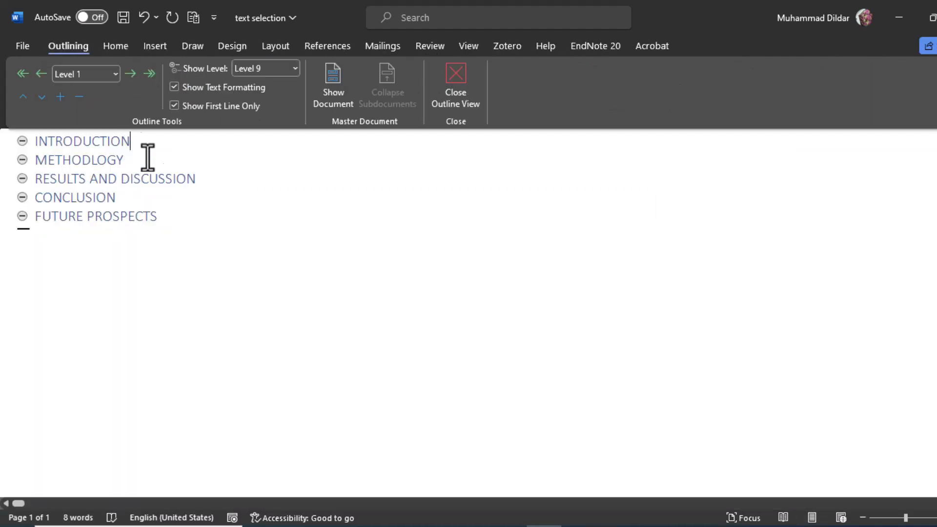
key("Return")
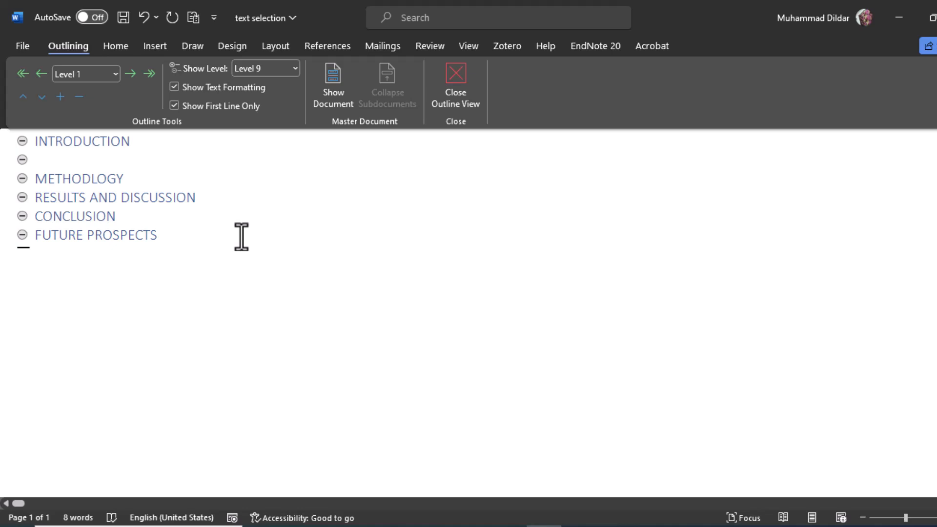
type("RESEARCH GAP")
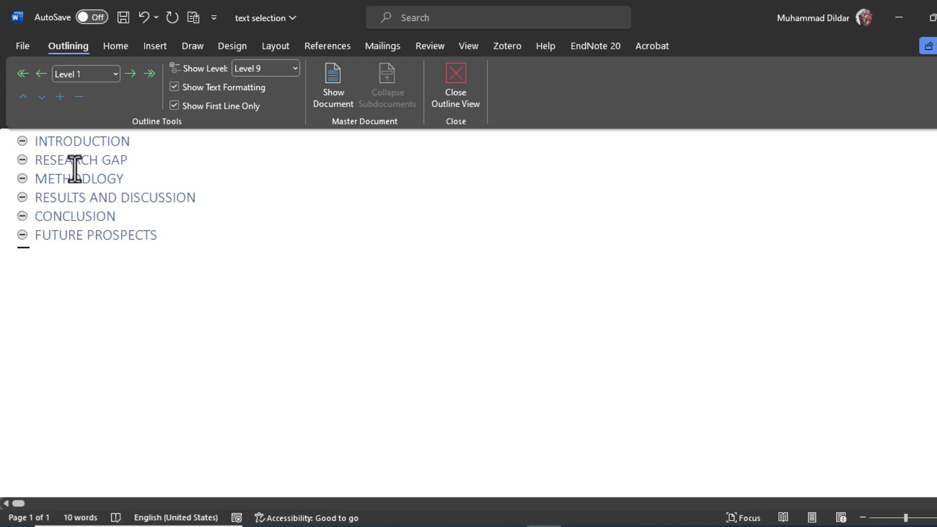
left_click(130, 74)
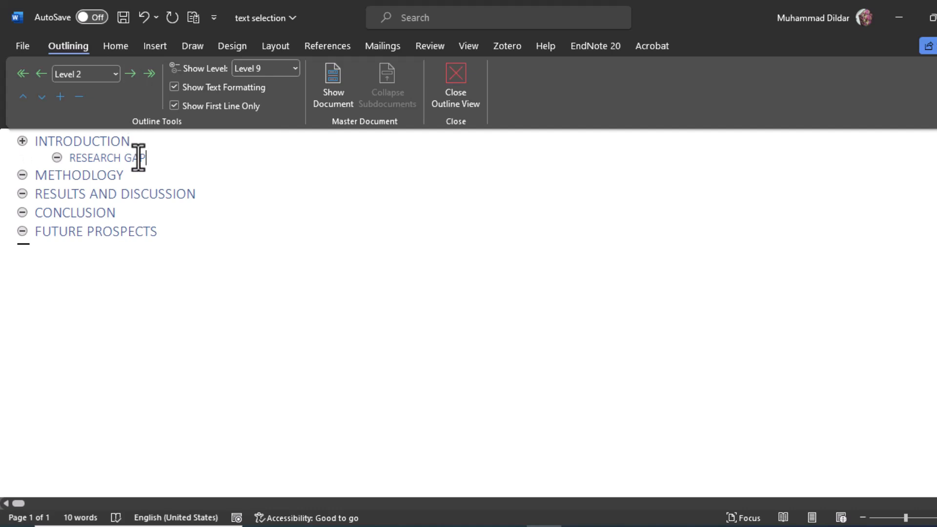
- Add a Body Text line under RESEARCH GAP and fill it with placeholder paragraphs using =RAND()
key("Return")
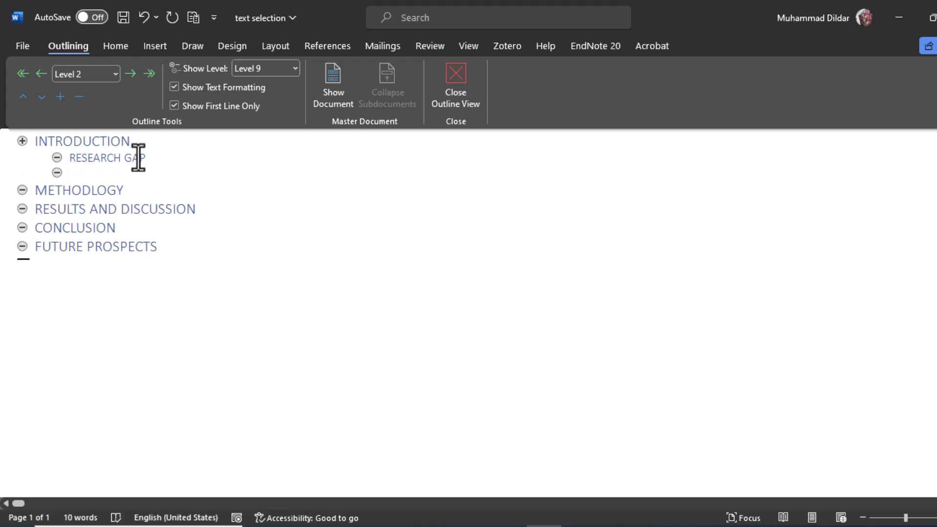
left_click(115, 73)
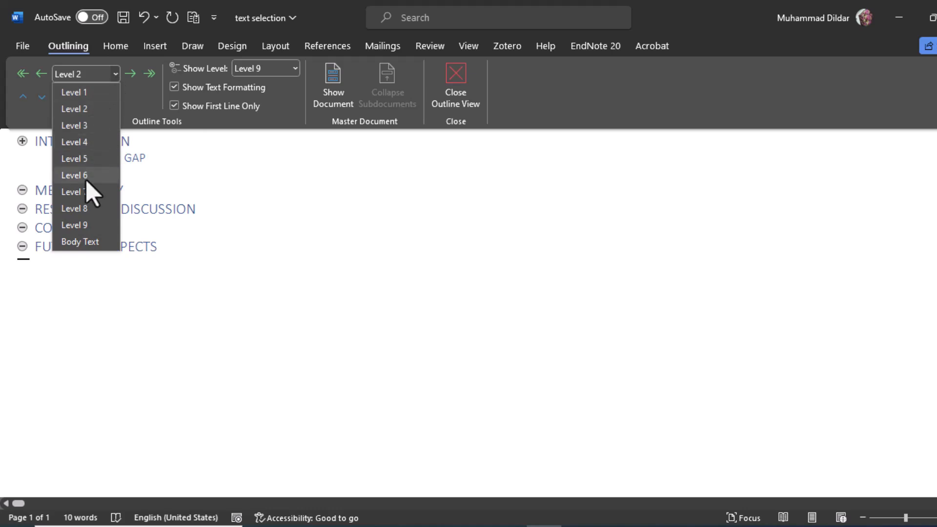
left_click(84, 242)
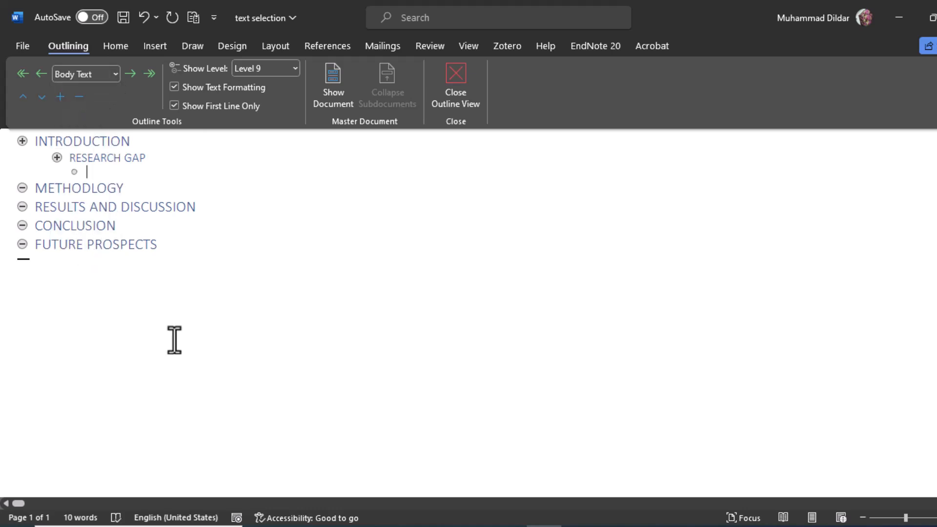
type("=RAND()")
key("Return")
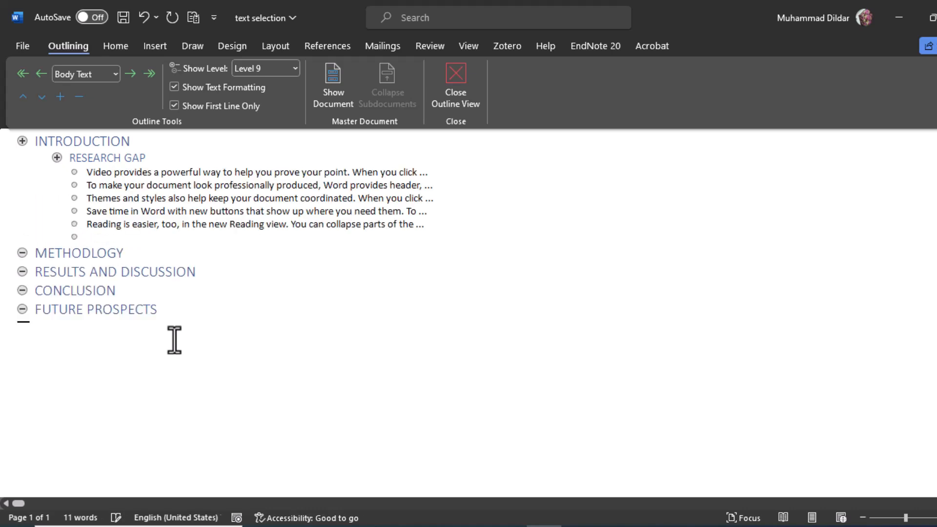
left_click_drag(86, 173, 410, 226)
left_click(56, 142)
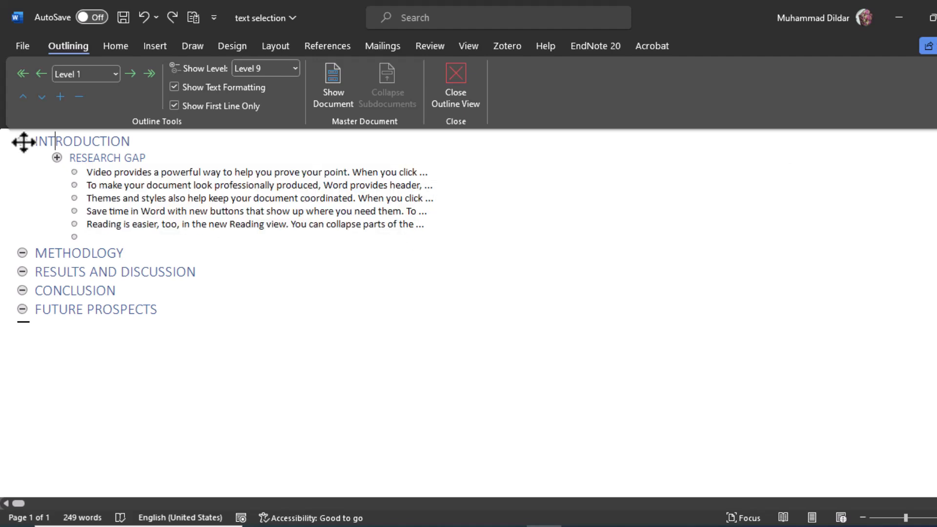
left_click(24, 142)
left_click(303, 273)
left_click(145, 194)
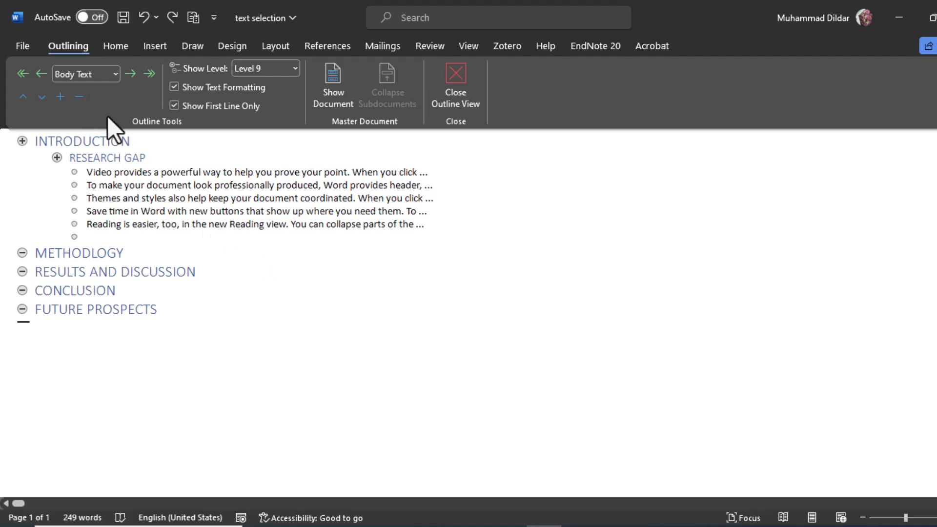
left_click(101, 157)
- Collapse the INTRODUCTION section down to its heading and expand its subheading and body text again
left_click(80, 142)
left_click(78, 98)
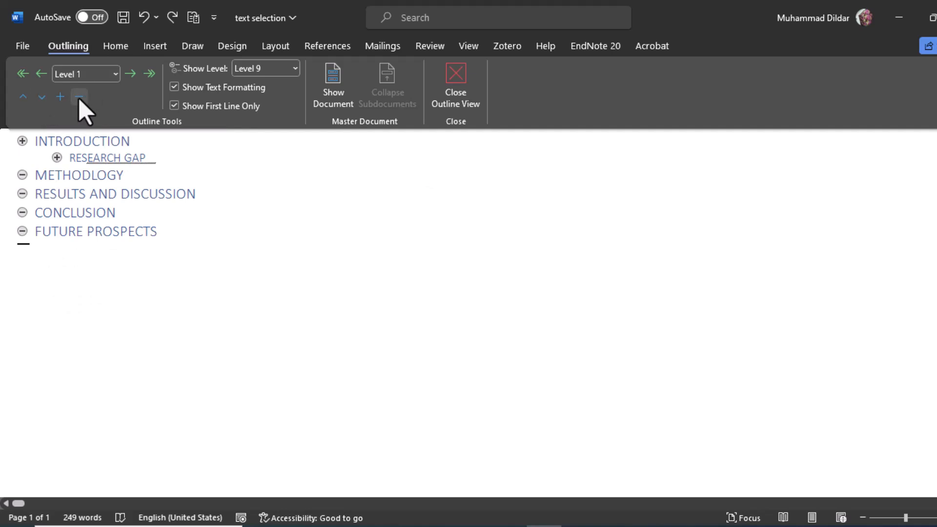
left_click(78, 98)
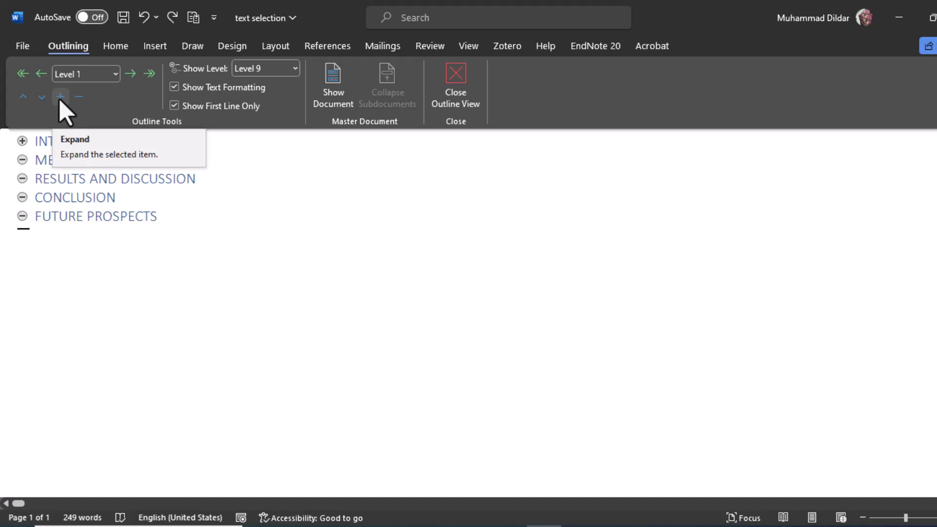
left_click(60, 97)
left_click(60, 98)
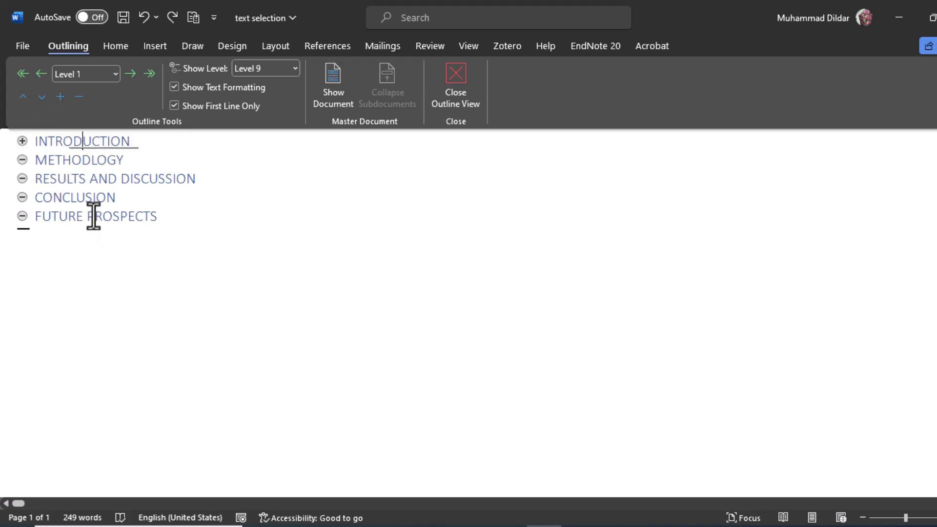
- Move the CONCLUSION heading down below FUTURE PROSPECTS and back up to its original place
left_click(115, 197)
left_click(50, 199)
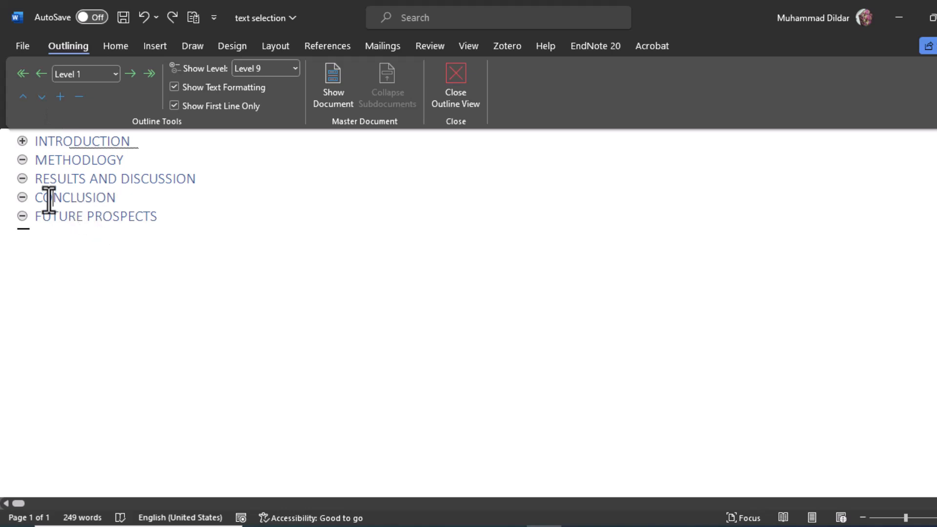
left_click(41, 97)
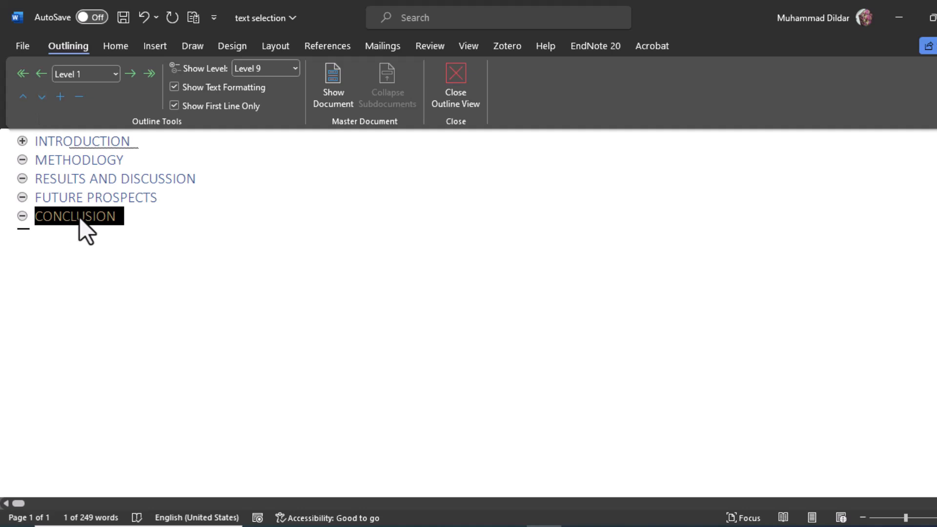
left_click(23, 97)
left_click(130, 200)
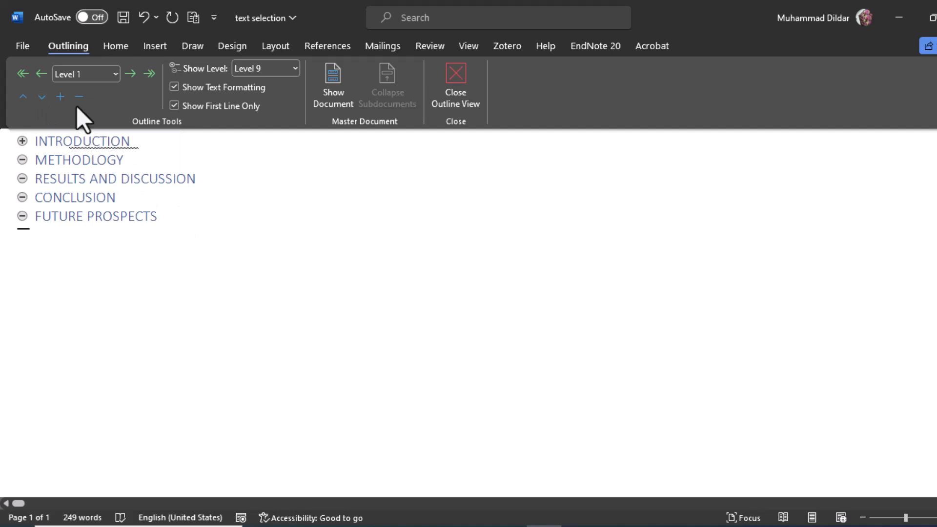
- Move the expanded INTRODUCTION section with all its contents below FUTURE PROSPECTS and back to the start of the outline
left_click(60, 98)
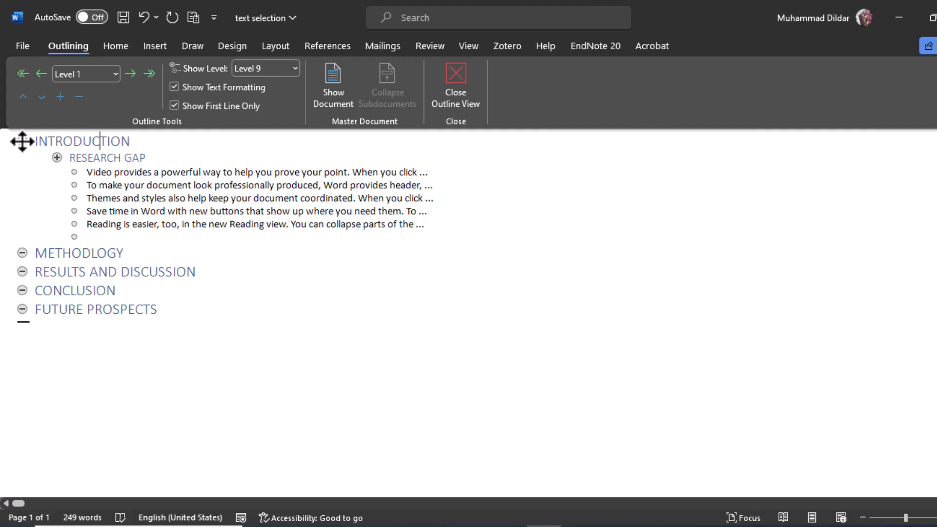
left_click_drag(22, 141, 26, 305)
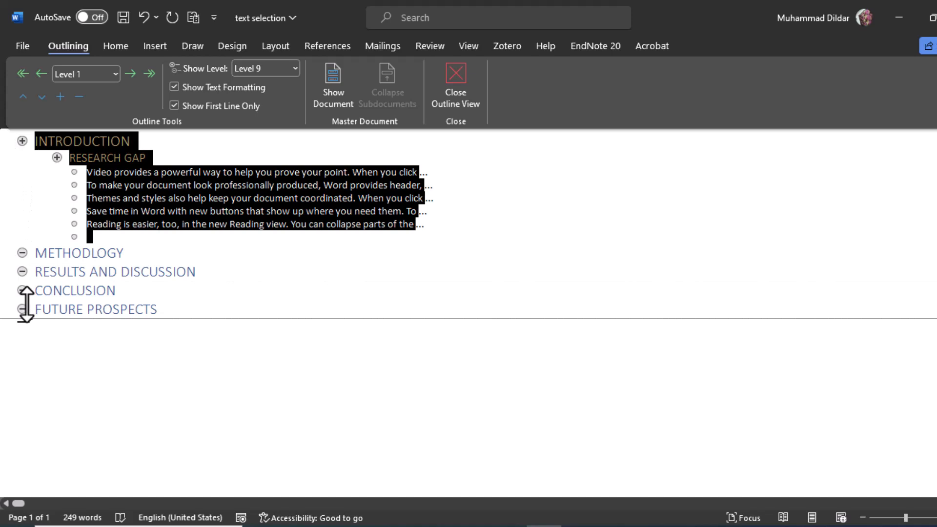
left_click_drag(26, 305, 15, 312)
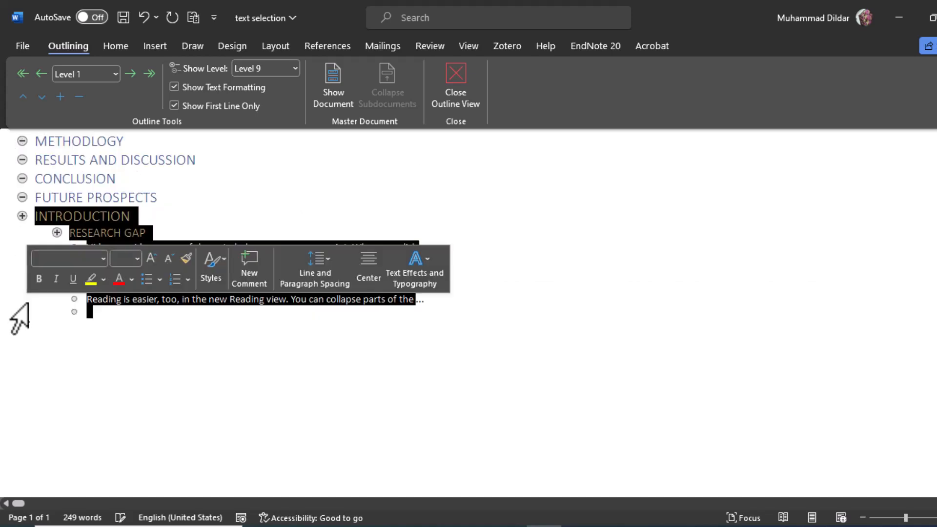
left_click(170, 359)
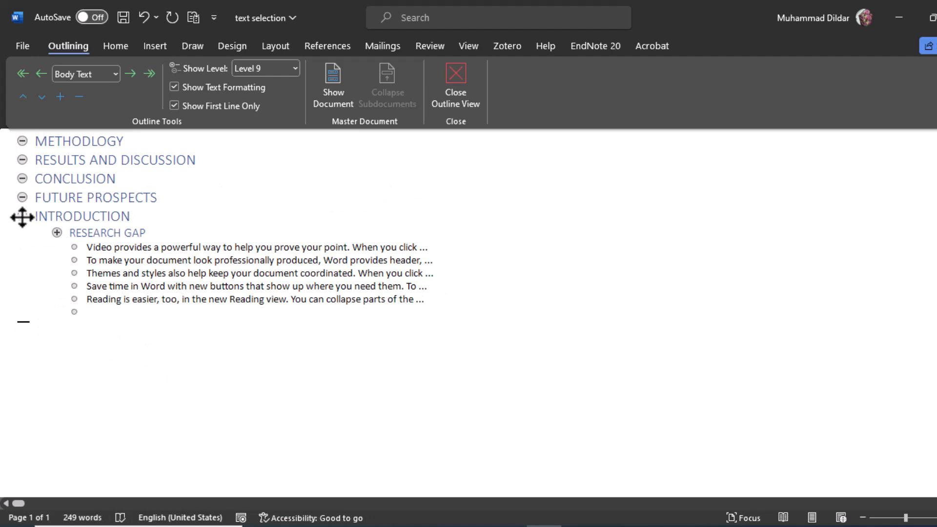
left_click_drag(22, 217, 14, 134)
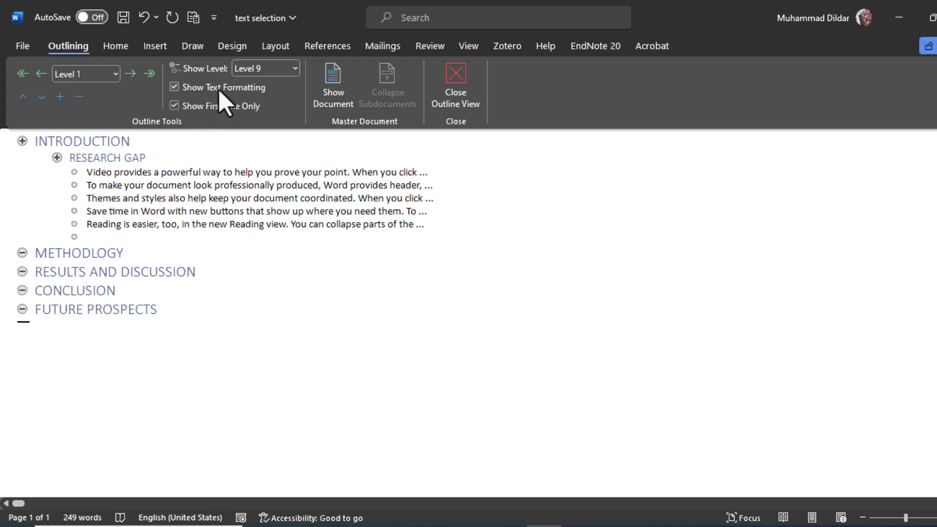
- Turn off the display of text formatting in the outline and turn it back on
left_click(174, 87)
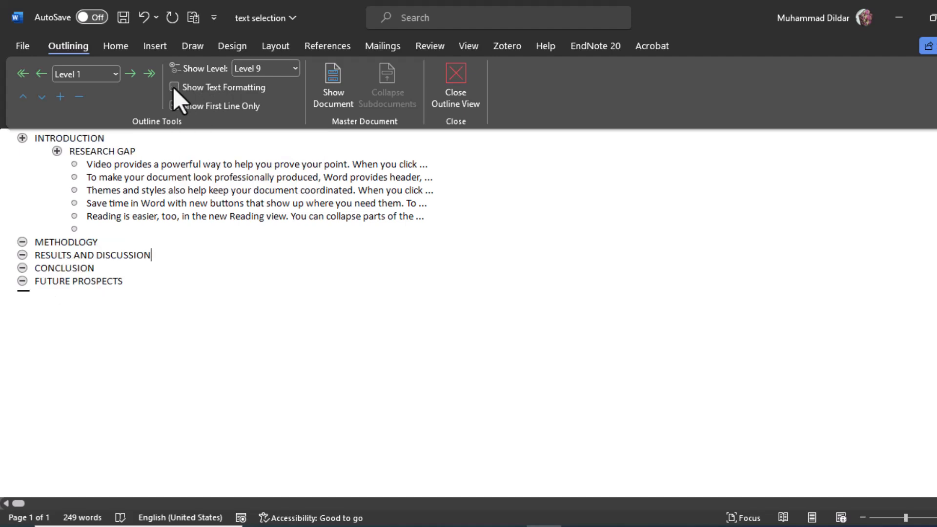
left_click(174, 86)
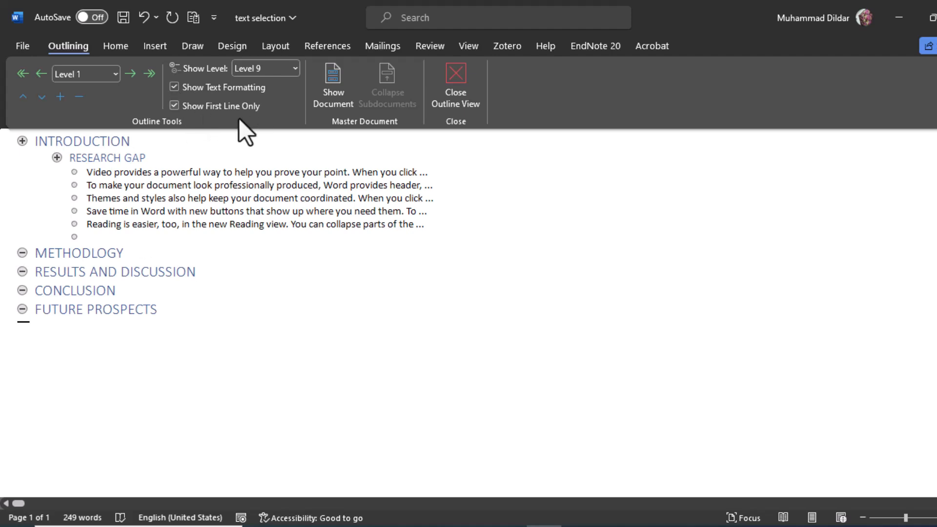
left_click_drag(86, 177, 425, 175)
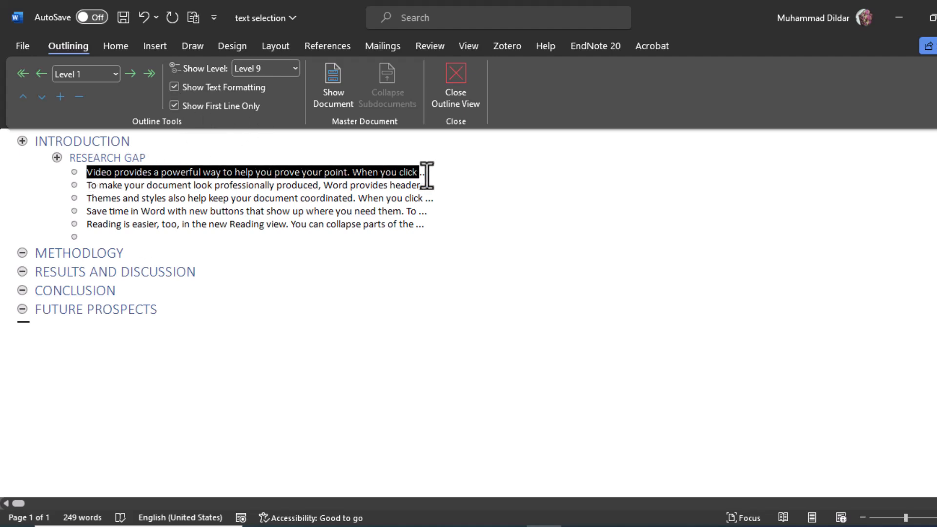
left_click(244, 237)
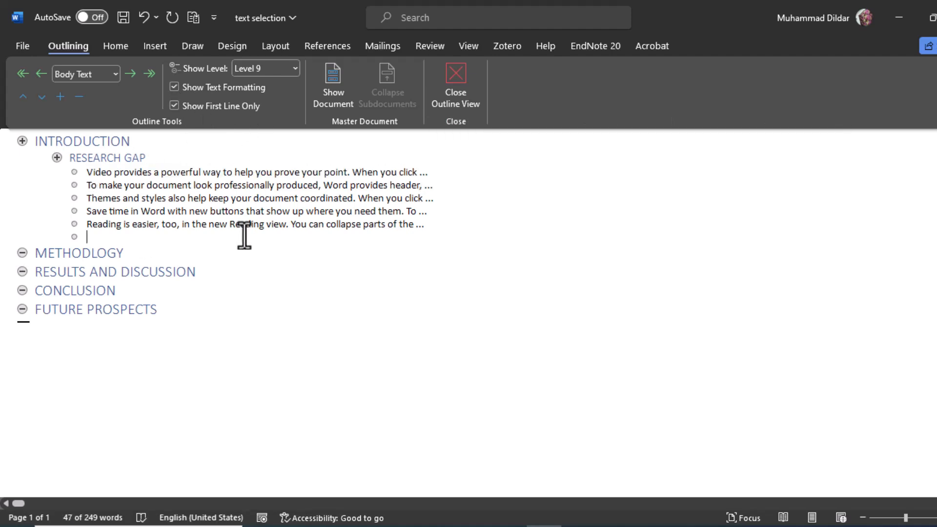
- Turn the first-line-only display off and back on, and collapse the INTRODUCTION section down to its heading
left_click(174, 106)
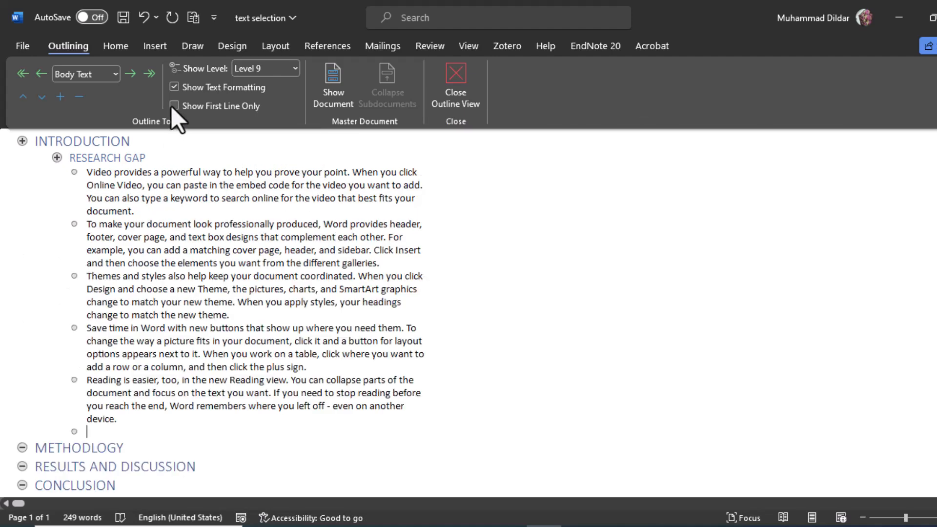
left_click(172, 105)
left_click(37, 144)
key("alt+shift+minus")
key("alt+shift+minus")
- View the outline levels available for the FUTURE PROSPECTS heading without changing its level
left_click(207, 225)
left_click(115, 74)
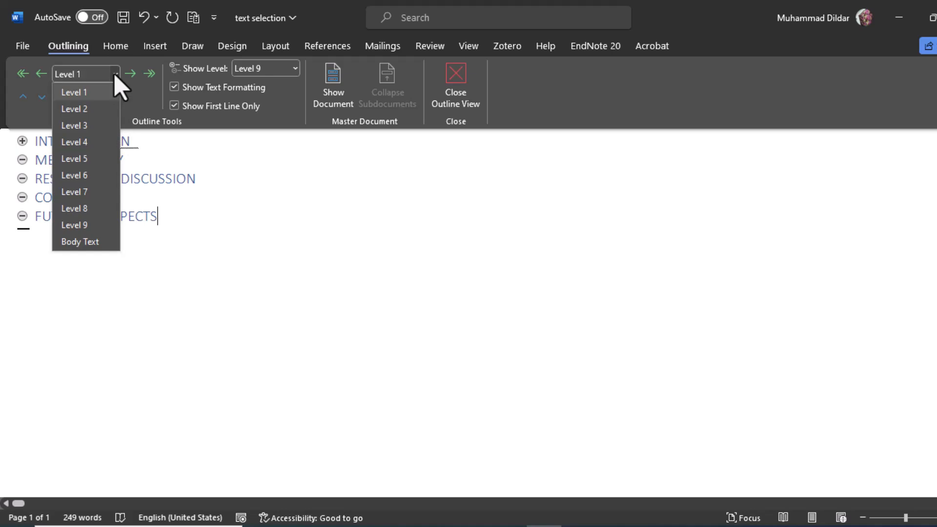
left_click(273, 234)
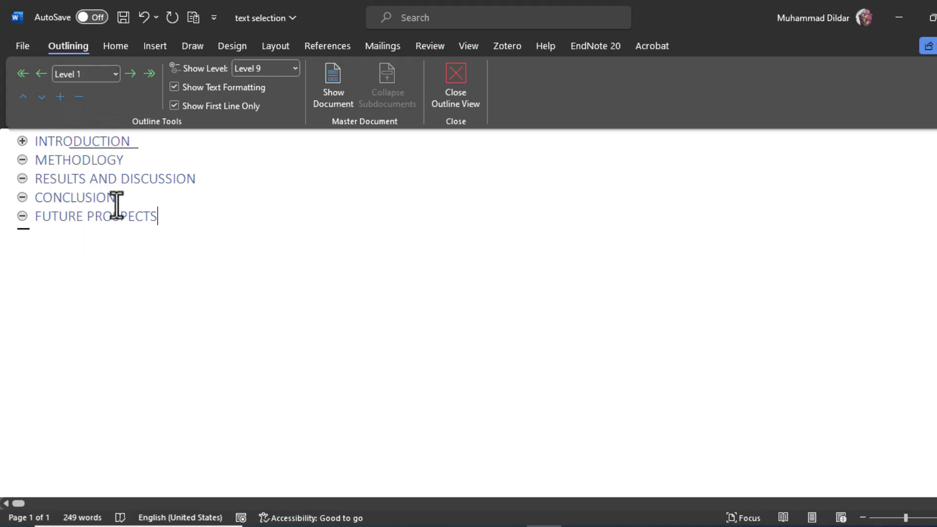
- Add four lines below RESULTS AND DISCUSSION reading Result 1, Result 2, Result 3 and Result 4
left_click(195, 180)
key("Return")
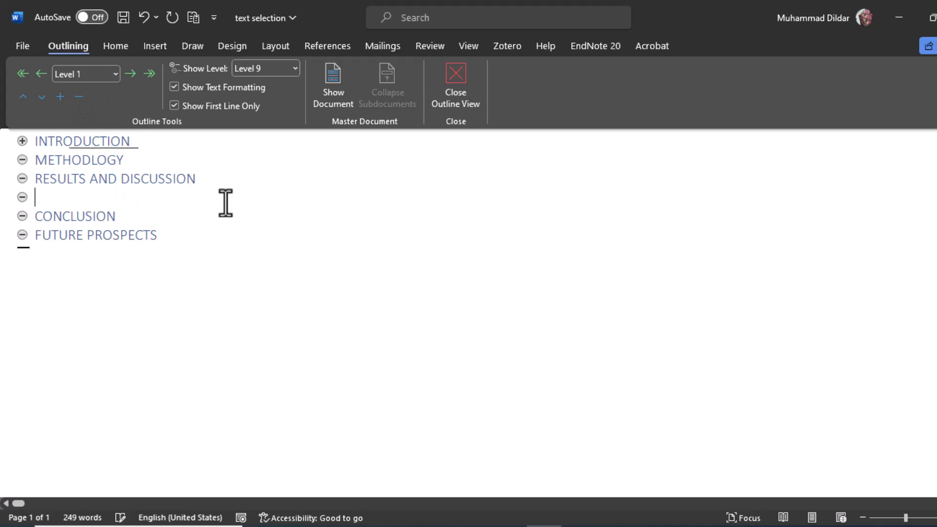
type("Result 1")
key("Return")
type("Result 2")
key("Return")
type("Result 3")
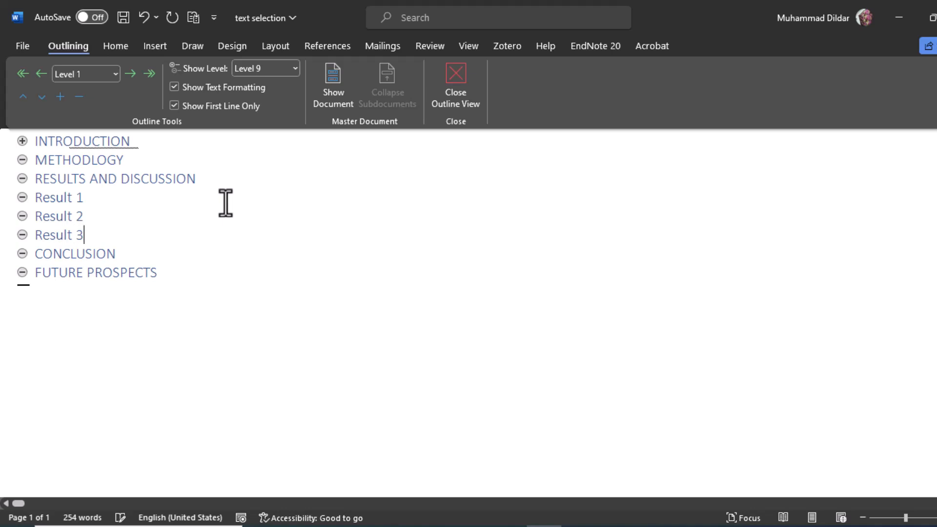
key("Return")
type("Result 4")
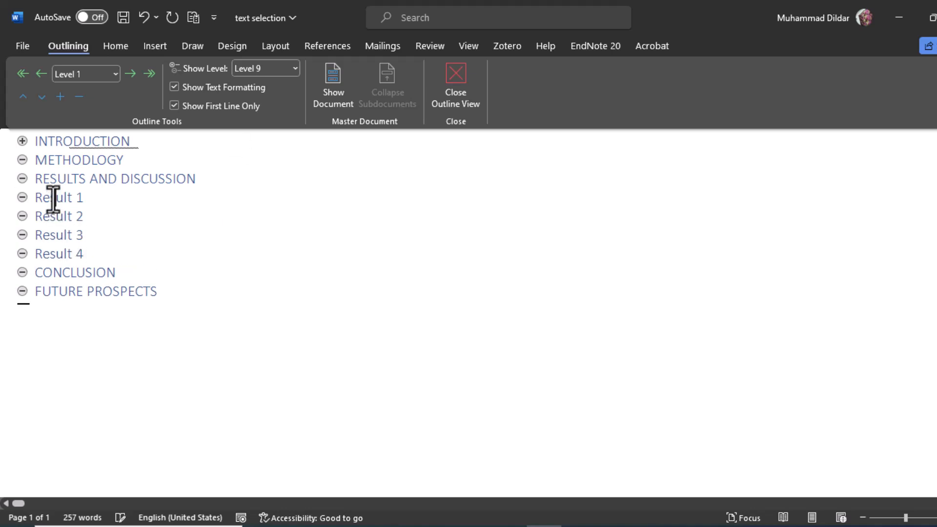
- Demote Result 1 to Level 2, Result 2 to Level 3 and Result 3 to Level 4
left_click(68, 197)
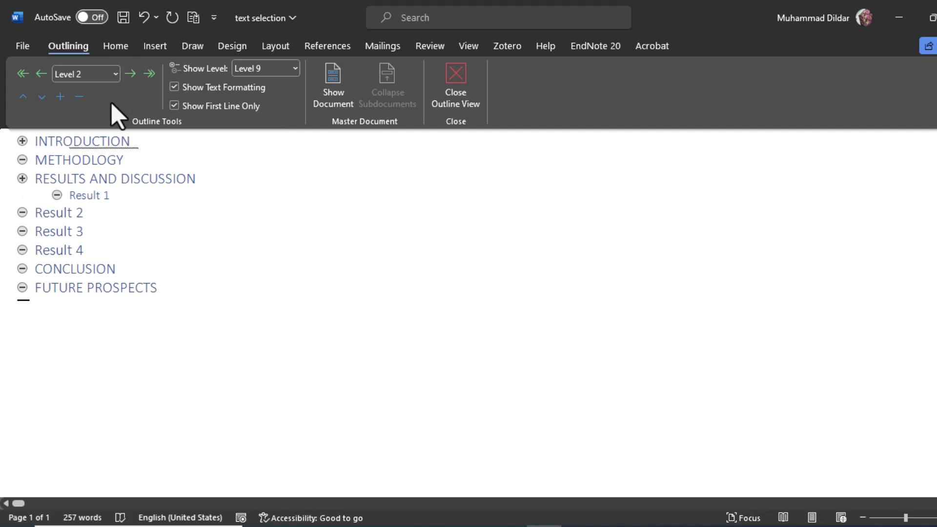
left_click(55, 213)
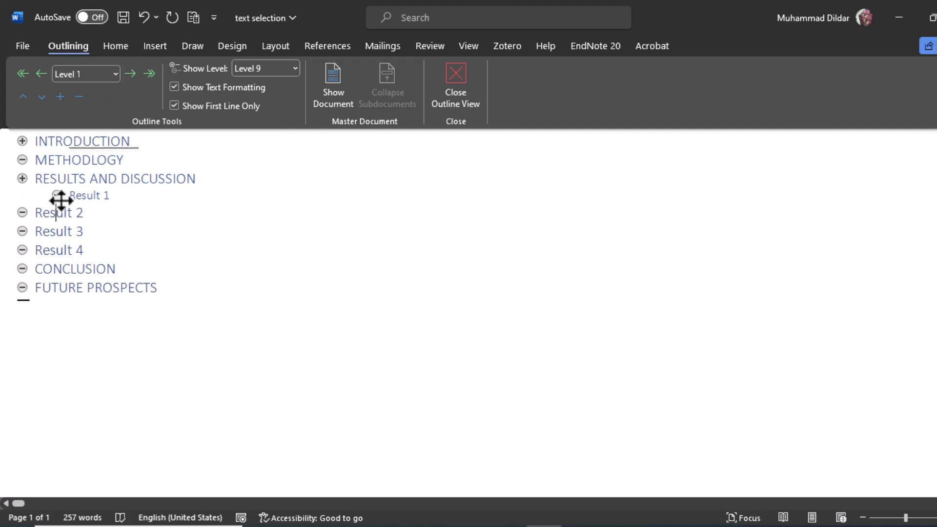
left_click(131, 74)
left_click(131, 73)
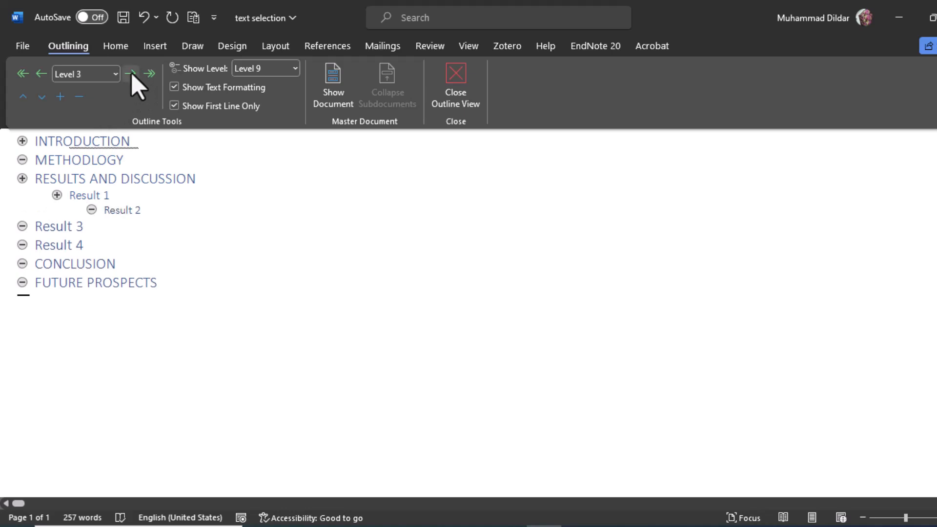
left_click(50, 226)
left_click(131, 74)
left_click(130, 73)
left_click(130, 74)
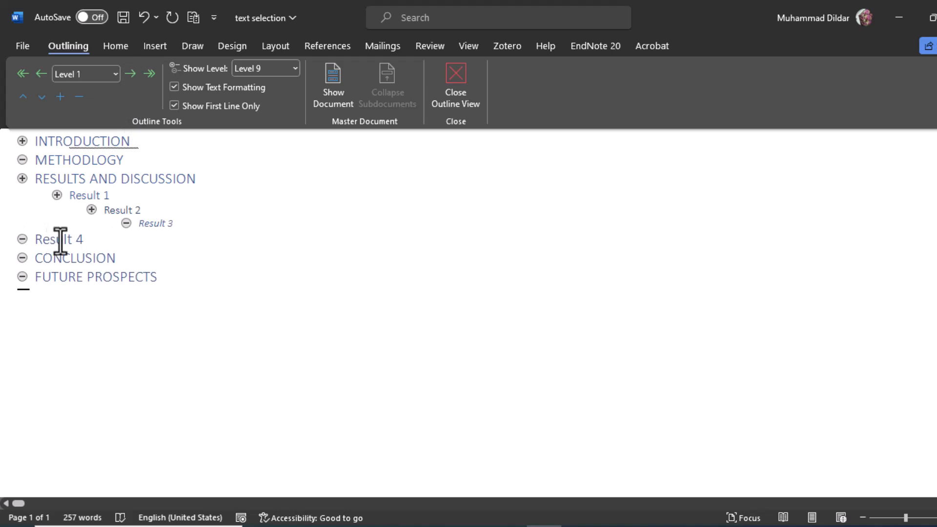
- Replace the text of the Result 4 heading with "Body text"
left_click(100, 245)
key("BackSpace")
key("BackSpace")
key("BackSpace")
key("BackSpace")
key("BackSpace")
key("BackSpace")
key("BackSpace")
key("BackSpace")
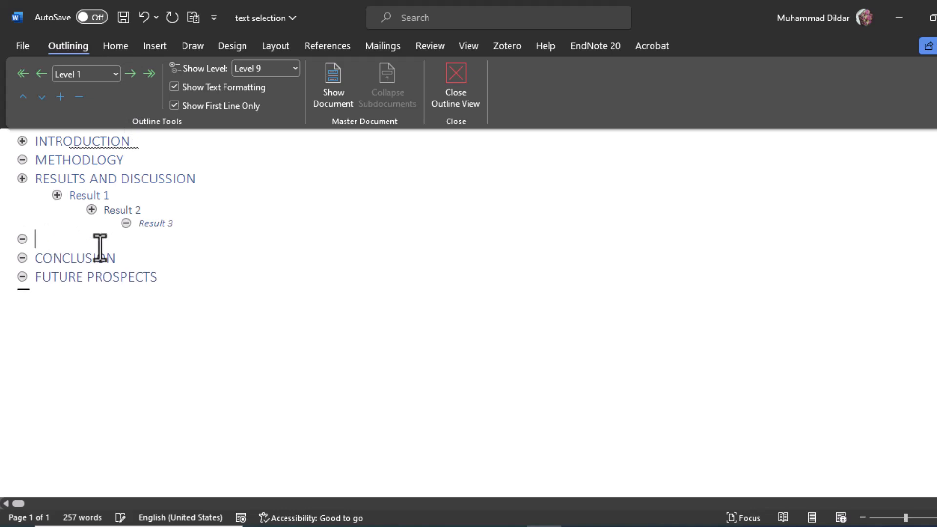
type("Body text")
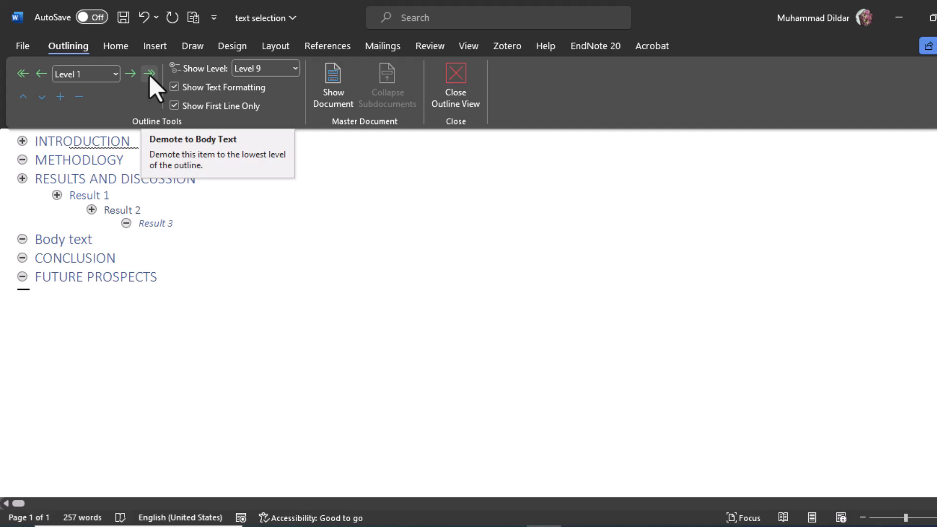
- Demote the "Body text" line from a heading to body text beneath Result 3
left_click(115, 75)
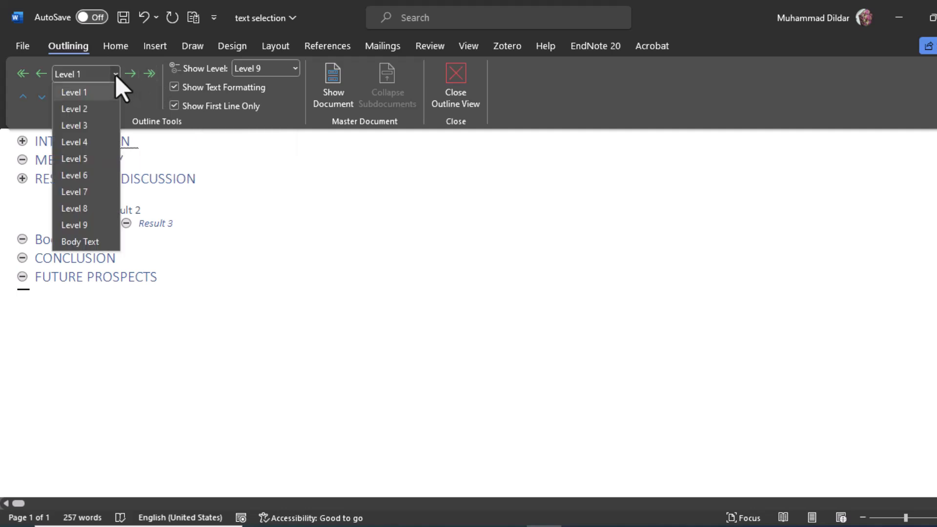
left_click(143, 91)
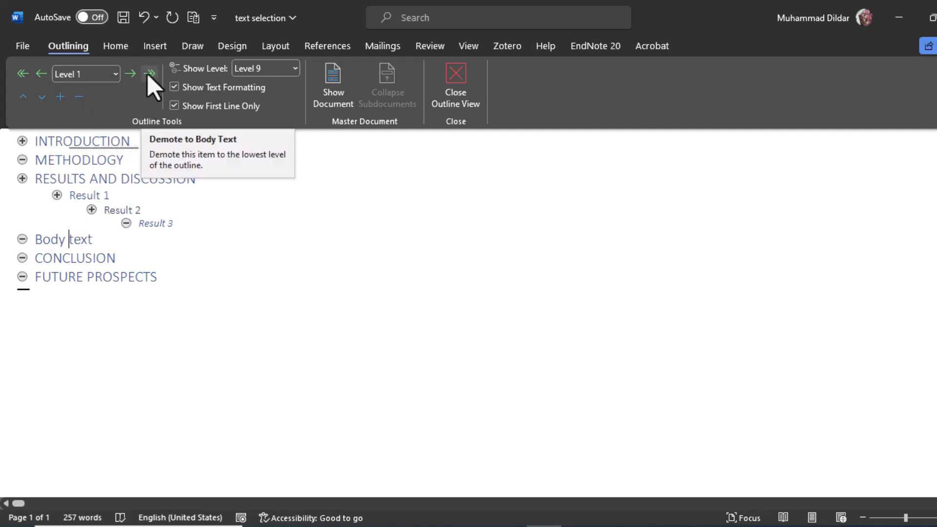
left_click(148, 74)
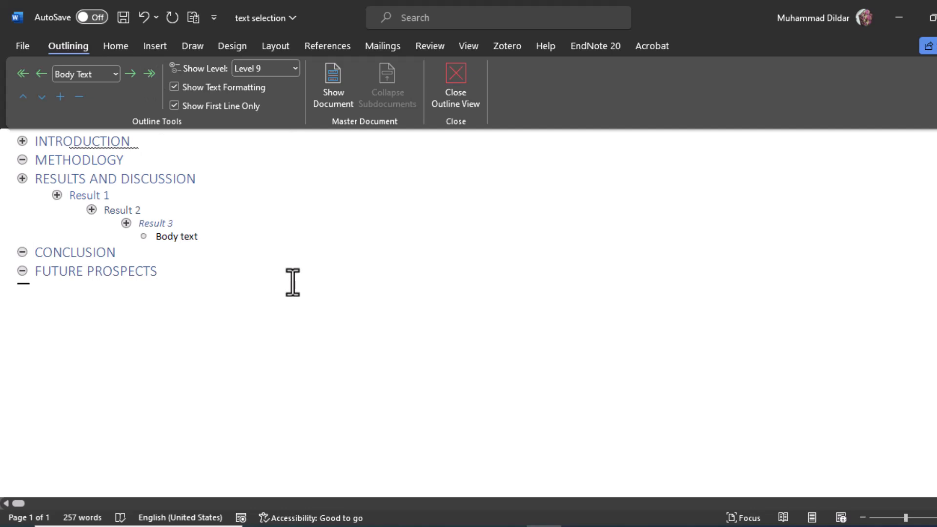
- Close Outline view and check the formatting of the INTRODUCTION, RESULTS AND DISCUSSION, Result 1 and Result 2 headings on the page
left_click(457, 72)
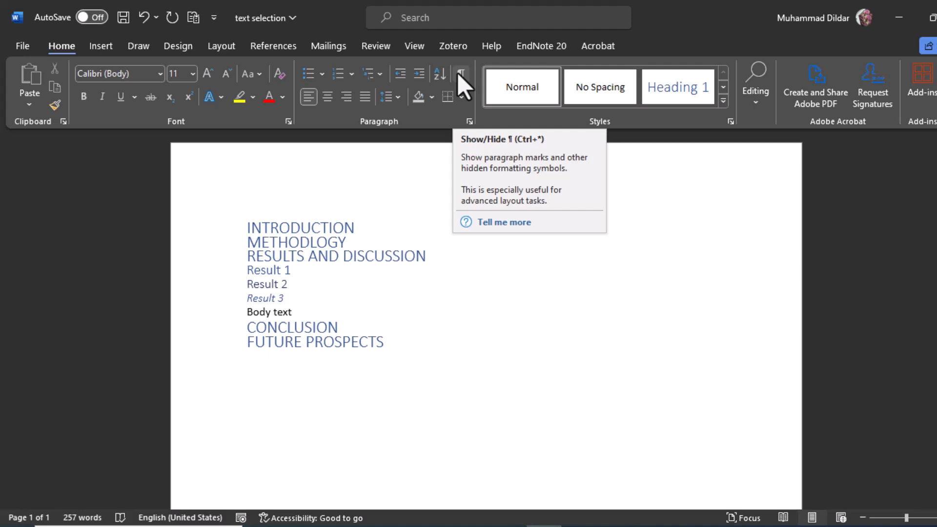
left_click(306, 228)
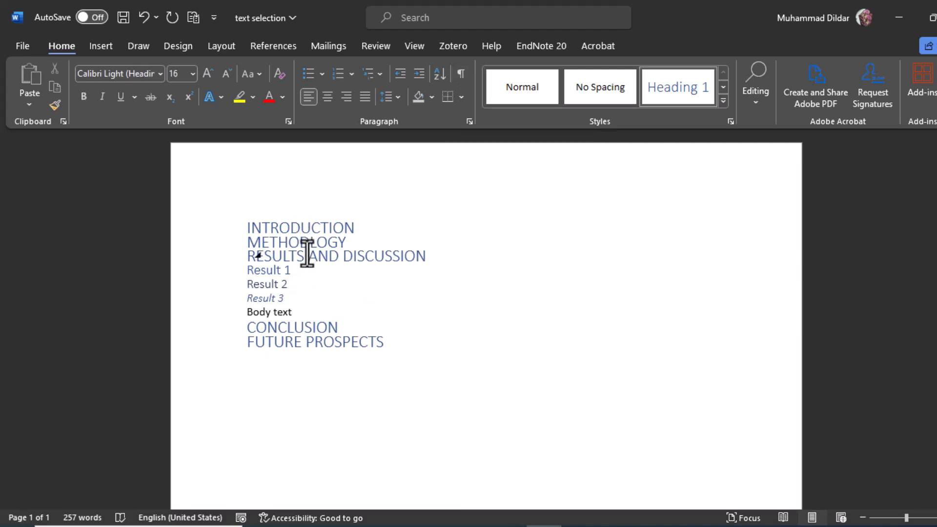
left_click(307, 255)
left_click(274, 272)
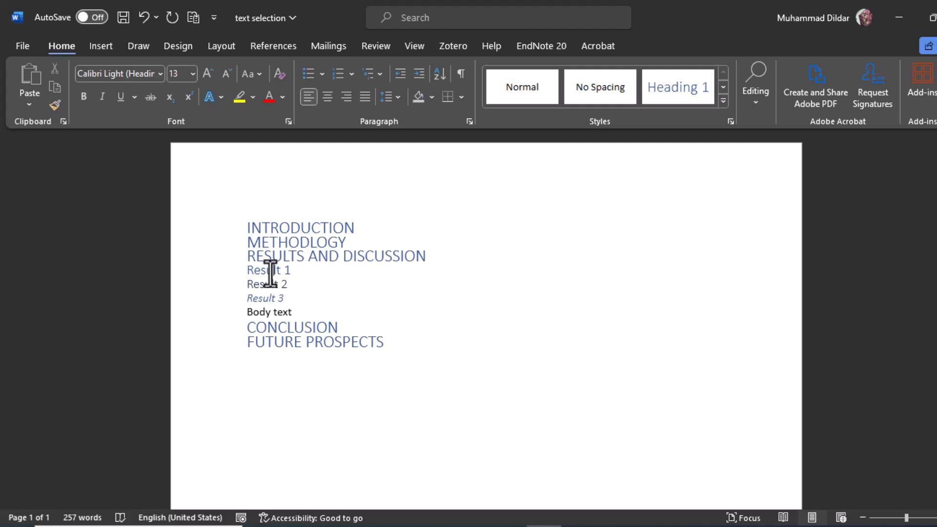
left_click_drag(253, 290, 286, 289)
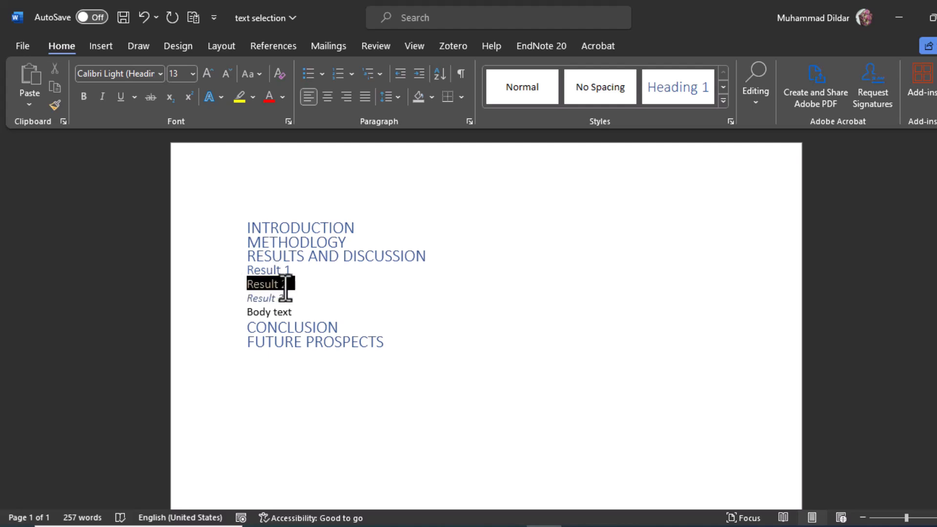
left_click(416, 356)
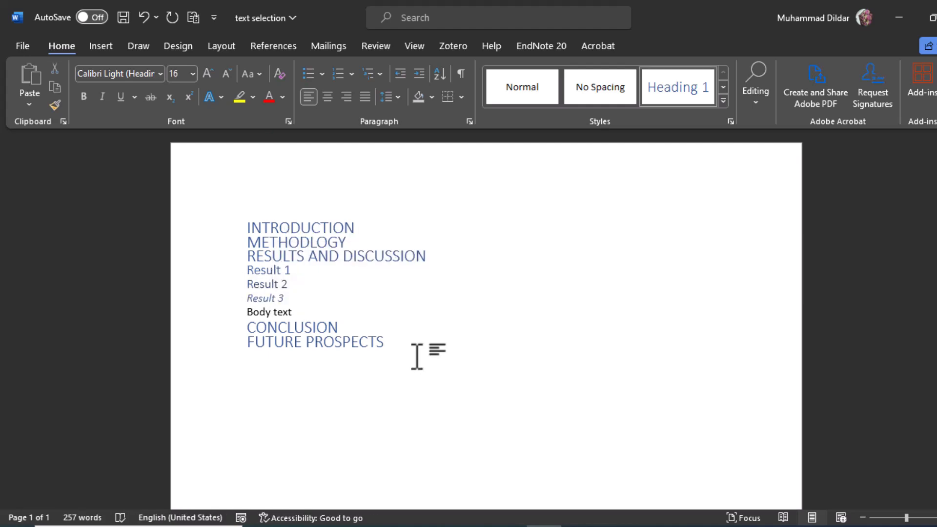